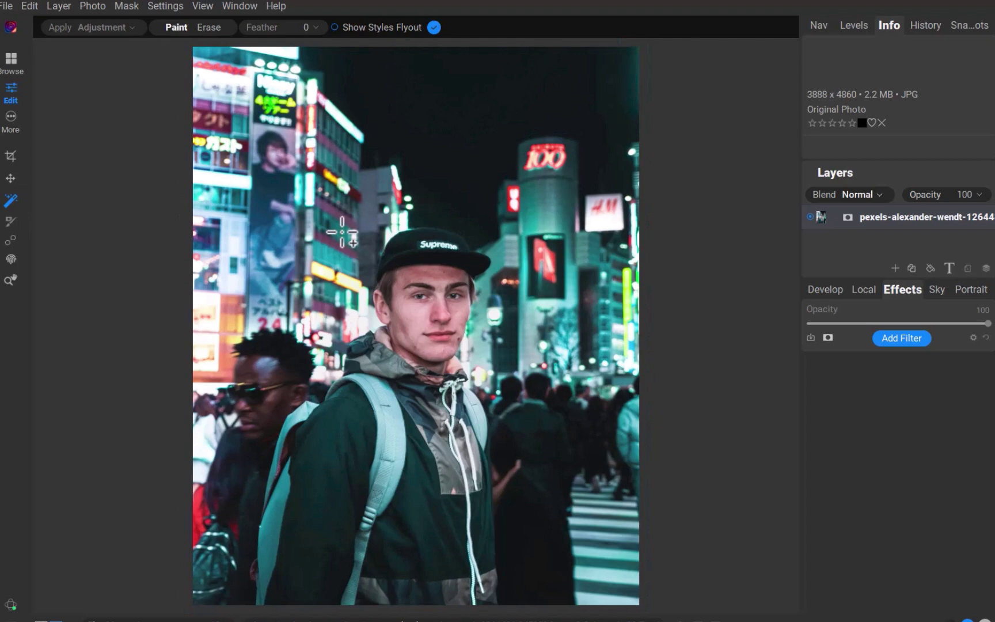
- Paint a mask over the man's cap, face and chest and apply Lens Blur at Amount 15
mouse_move(426, 250)
left_mouse_down()
mouse_move(425, 277)
mouse_move(381, 301)
mouse_move(471, 288)
mouse_move(381, 360)
mouse_move(406, 381)
mouse_move(357, 348)
mouse_move(382, 373)
mouse_move(348, 444)
mouse_move(341, 384)
mouse_move(298, 462)
mouse_move(300, 435)
mouse_move(461, 416)
mouse_move(486, 584)
mouse_move(374, 591)
mouse_move(481, 599)
mouse_move(433, 380)
mouse_move(424, 411)
mouse_move(459, 395)
mouse_move(456, 454)
mouse_move(493, 380)
mouse_move(425, 410)
left_mouse_up()
right_click(409, 401)
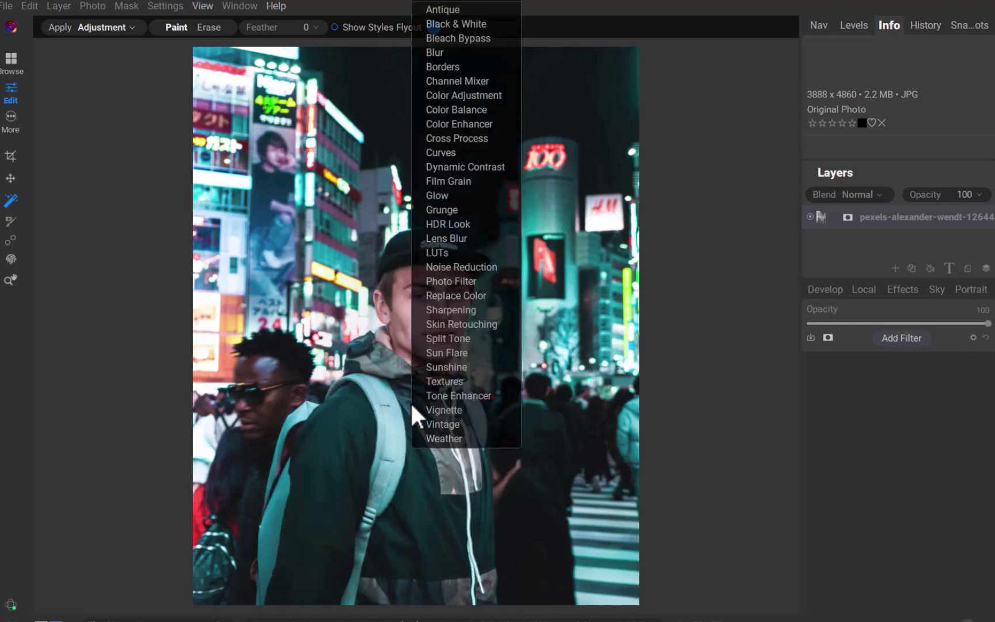
left_click(461, 239)
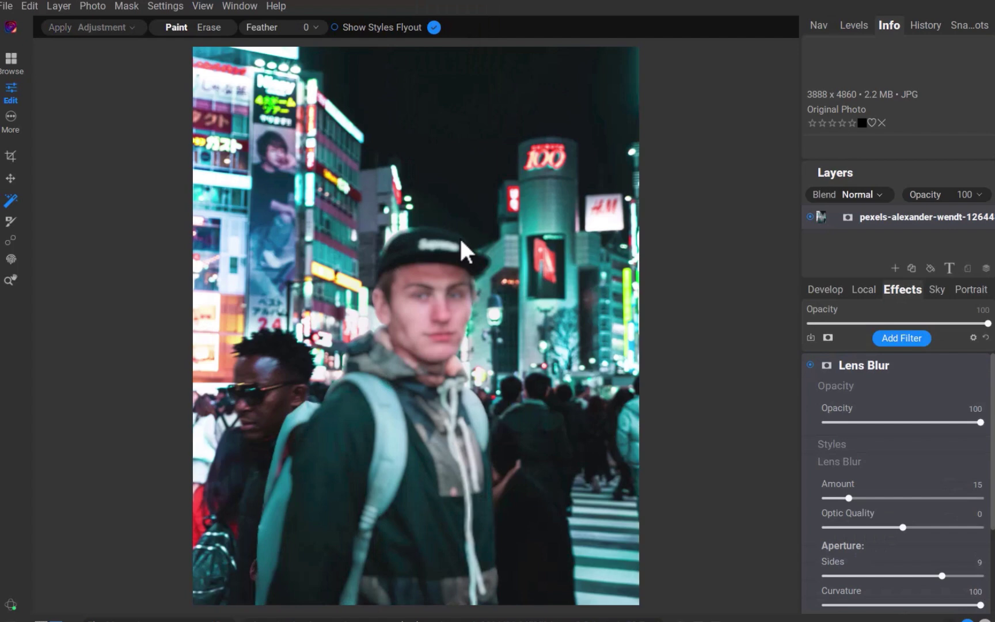
- Invert the Lens Blur mask and set Amount 60 and Optic Quality 2 so the background blurs
left_click(828, 366)
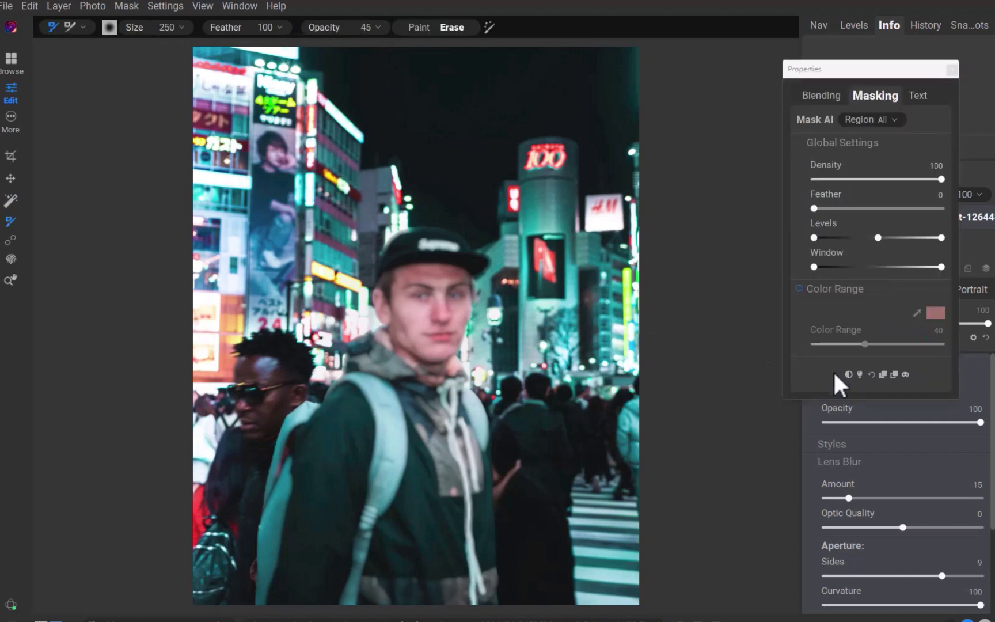
left_click(849, 375)
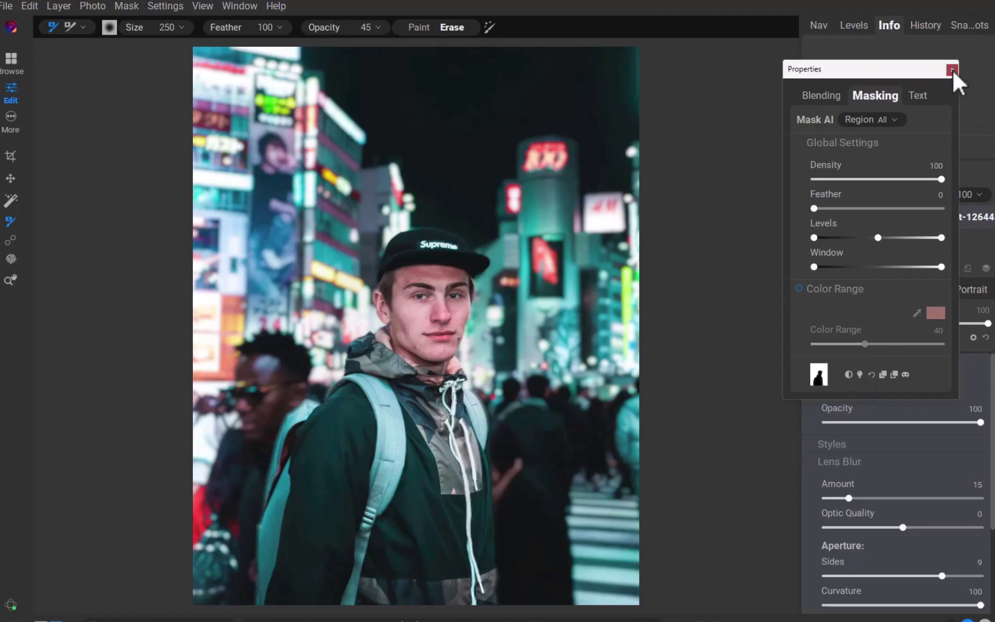
left_click(952, 67)
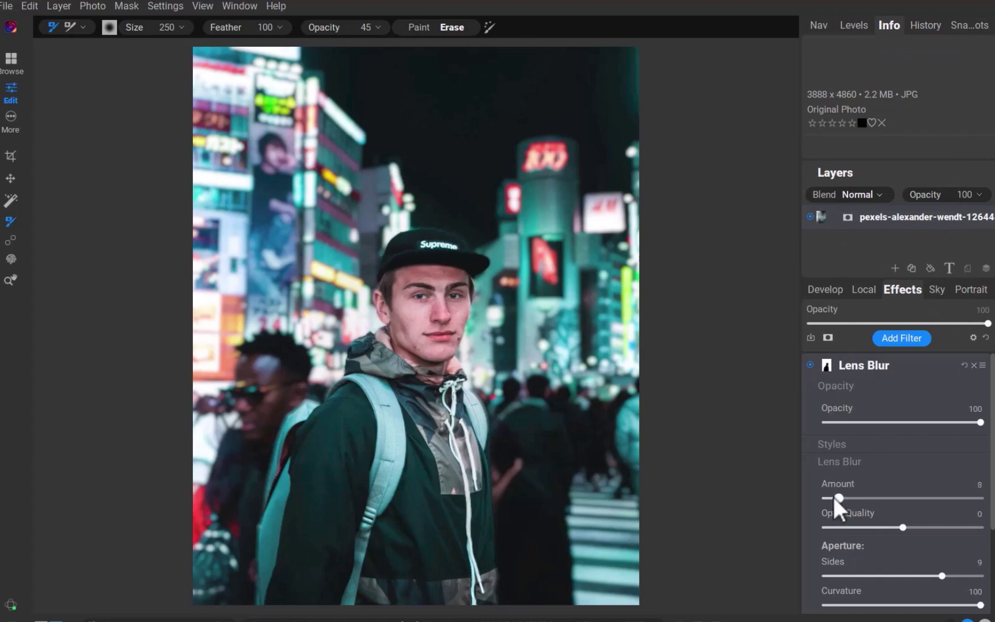
left_click_drag(827, 500, 902, 501)
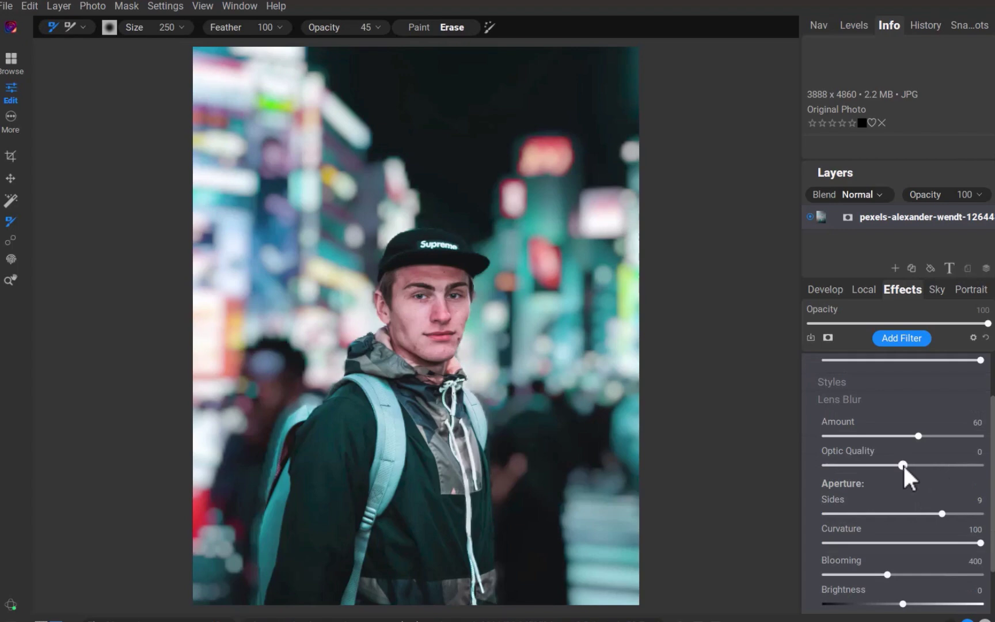
left_click_drag(904, 466, 961, 464)
- Set the Lens Blur aperture Sides to 9 and Blooming to 232 for the man's bokeh
key("Right")
left_click_drag(961, 513, 933, 513)
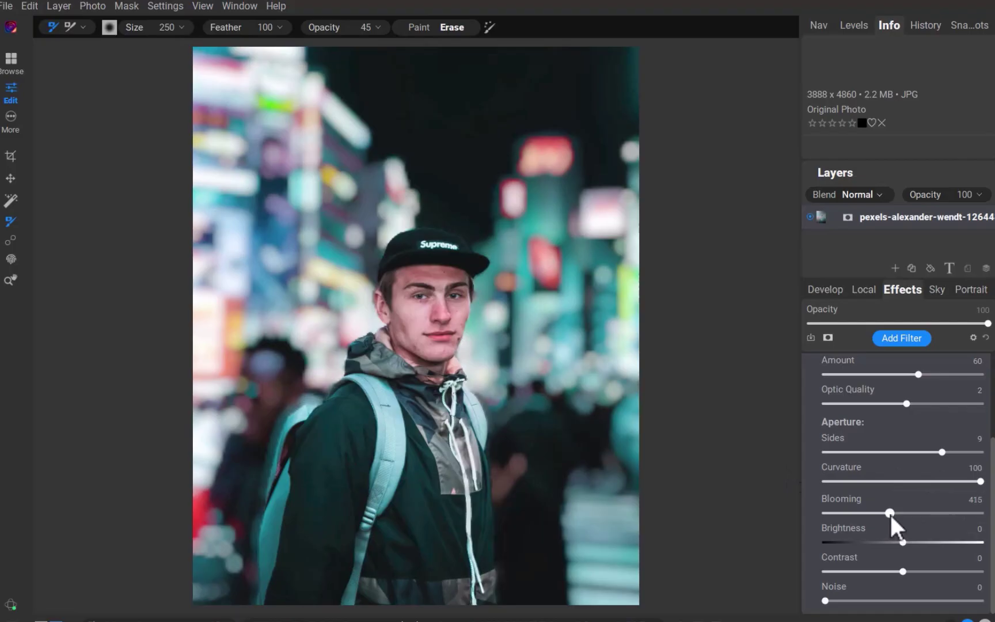
left_click_drag(890, 514, 862, 513)
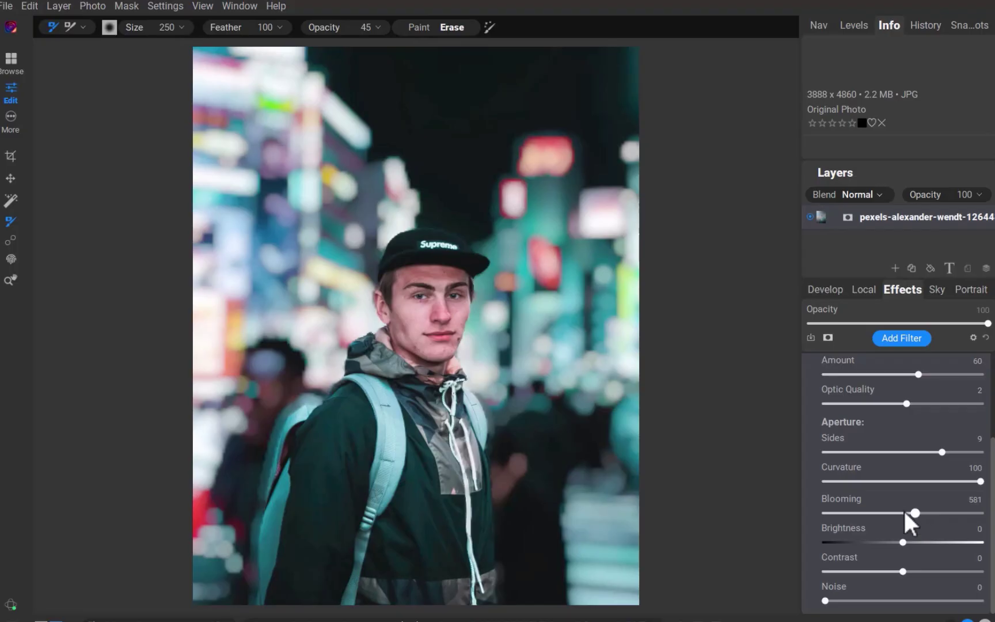
left_click_drag(902, 509, 863, 513)
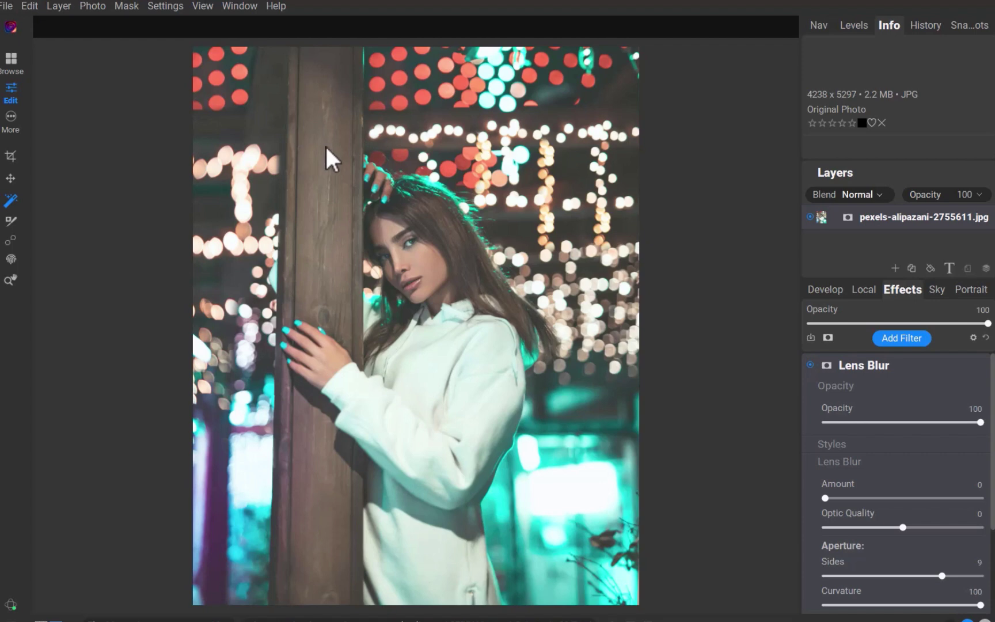
- Mask the woman by the pillar with the AI brush and apply Lens Blur
left_click(325, 145)
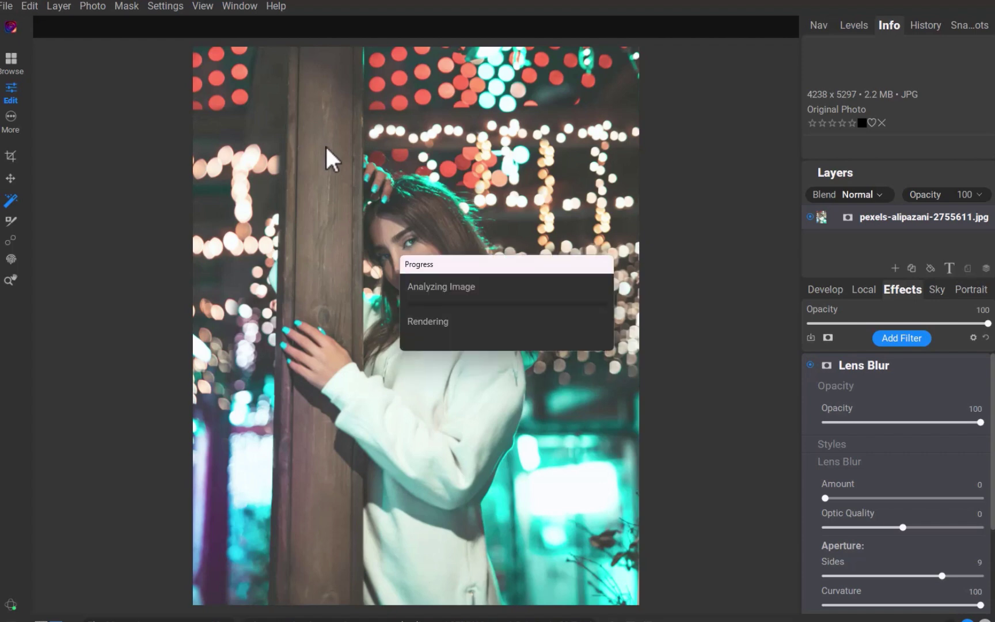
left_click_drag(390, 215, 440, 267)
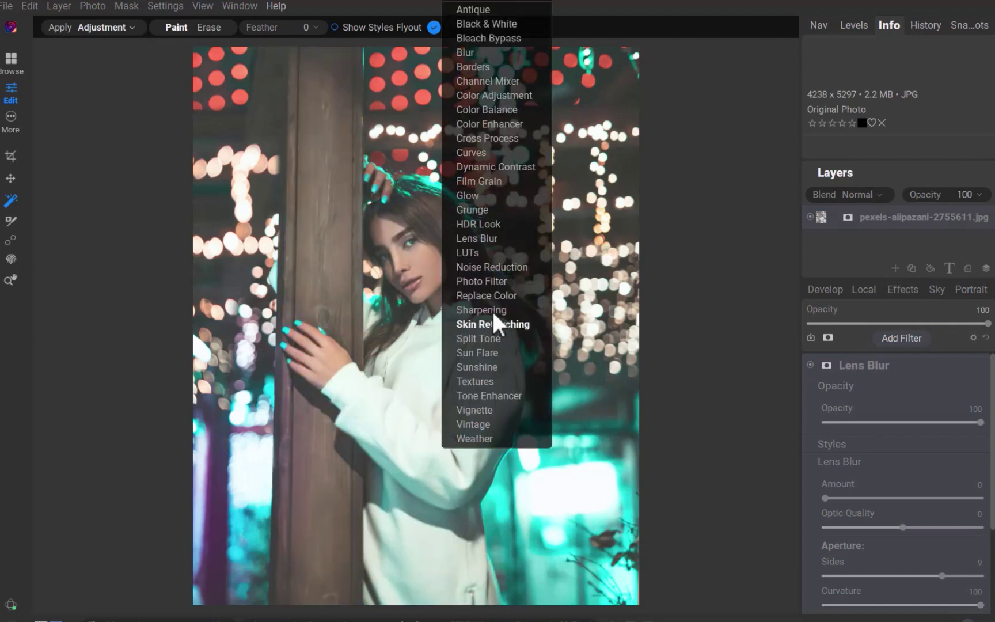
left_click(483, 237)
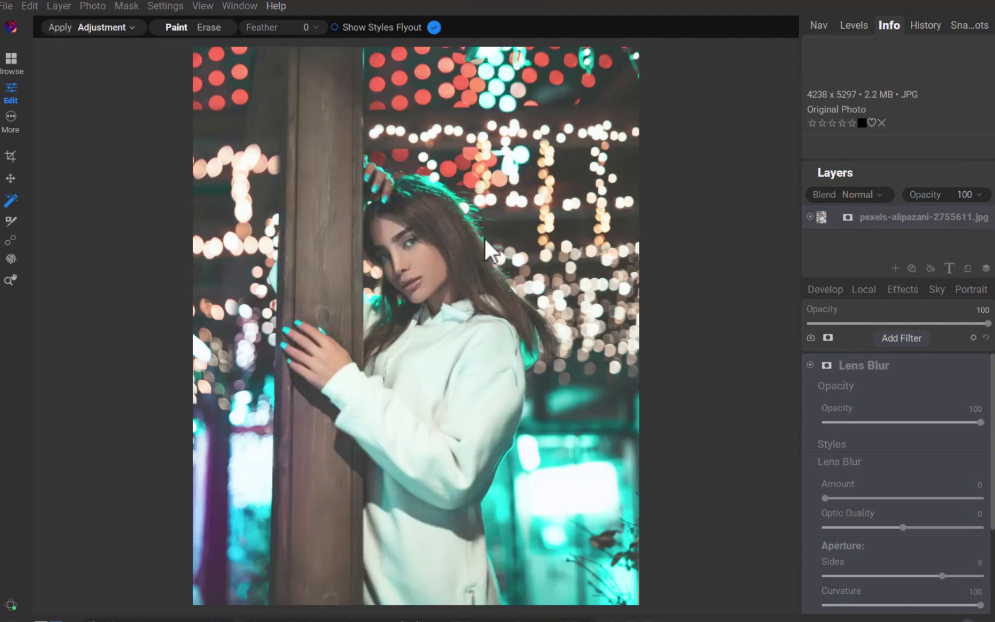
- Invert the Lens Blur mask and raise Amount to 46 to soften the background lights
left_click(826, 365)
left_click(848, 374)
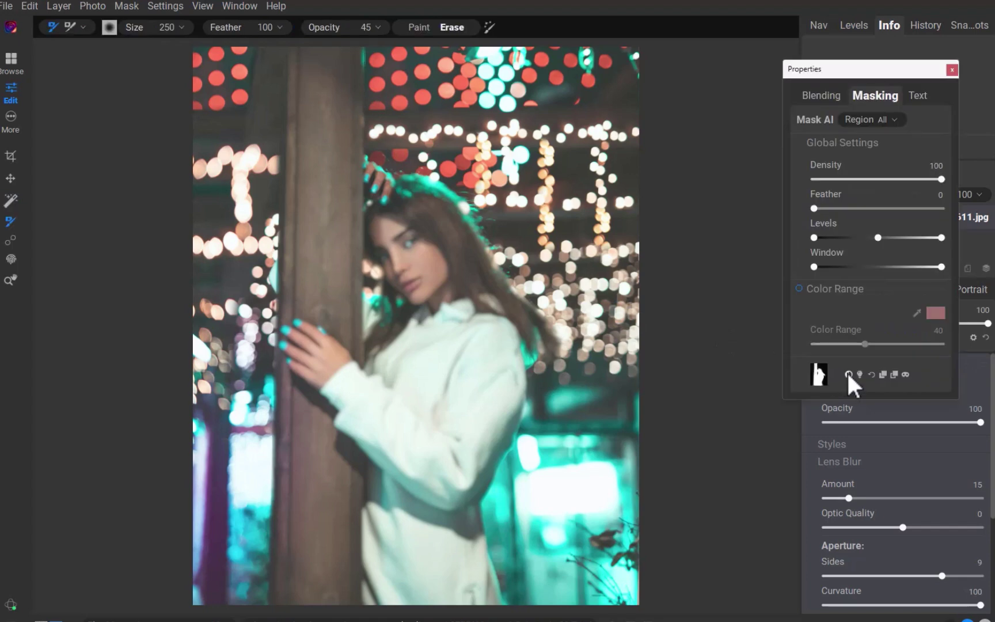
left_click(953, 70)
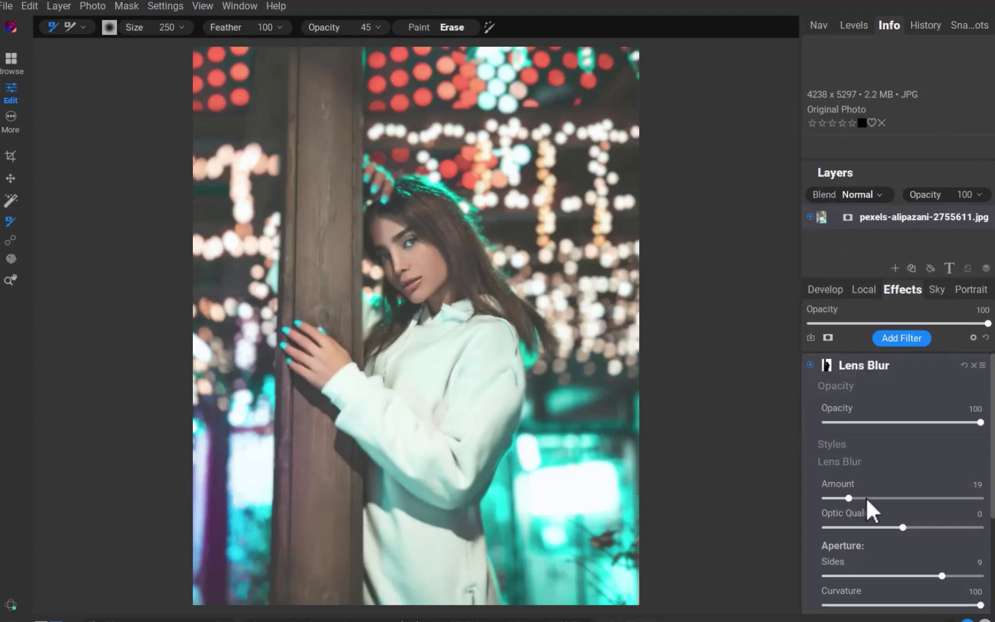
left_click_drag(867, 498, 896, 499)
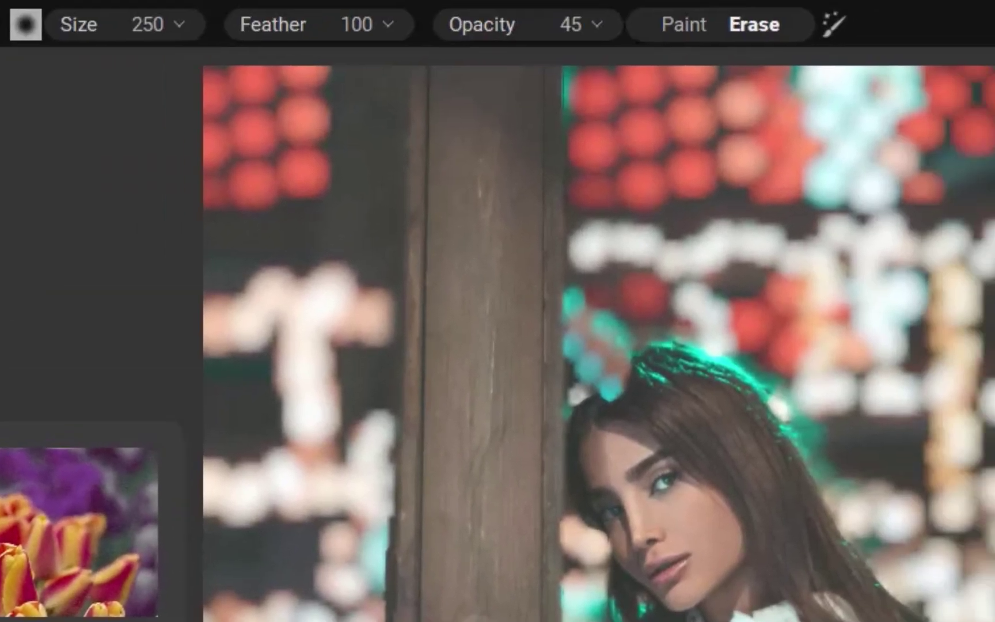
- Set the brush Opacity to 100
left_click(599, 23)
left_click_drag(588, 61, 656, 63)
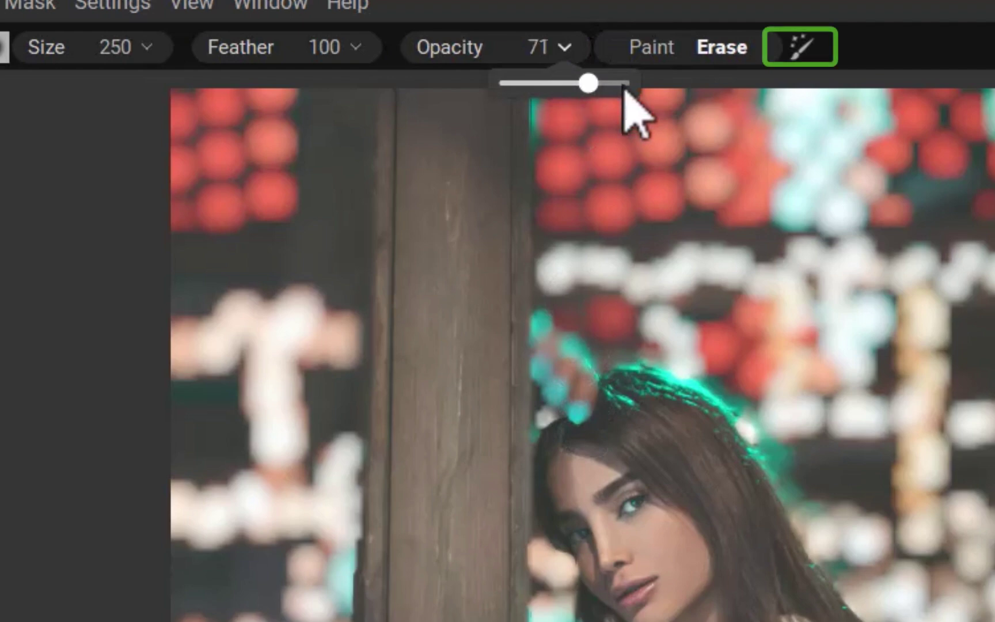
left_click(623, 85)
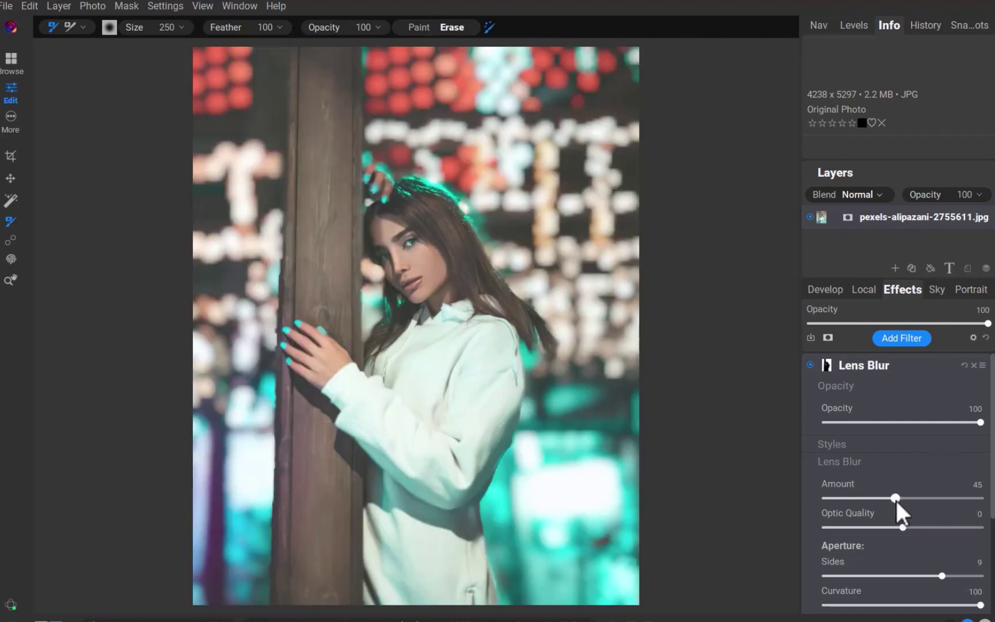
- Compare a lower Lens Blur Amount against Gaussian Blur opacity levels, ending the Blur at zero
mouse_move(897, 500)
left_mouse_down()
mouse_move(835, 500)
mouse_move(898, 498)
left_mouse_up()
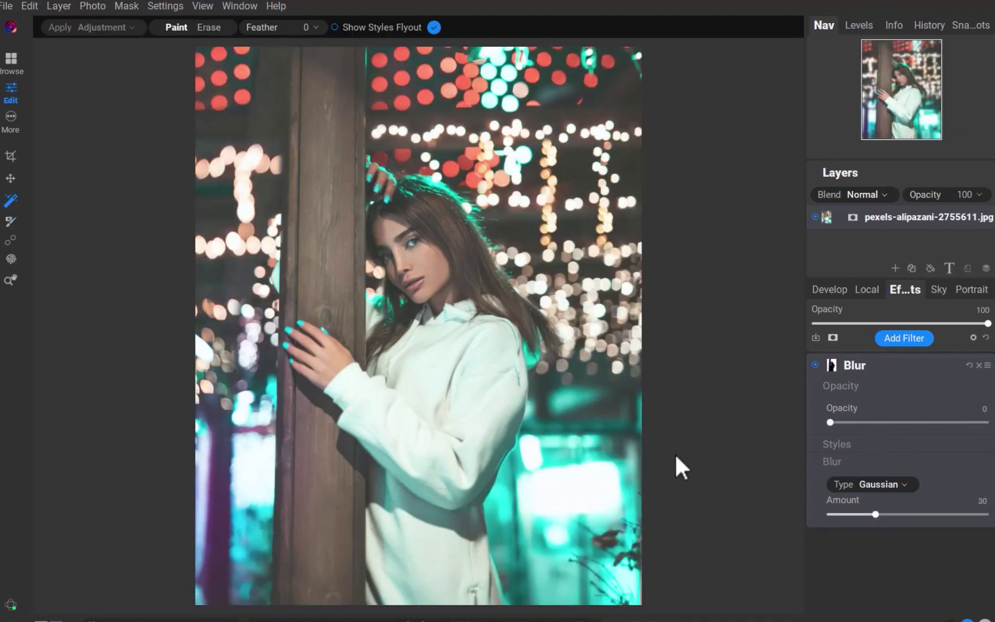
left_click(928, 422)
left_click_drag(930, 422, 700, 436)
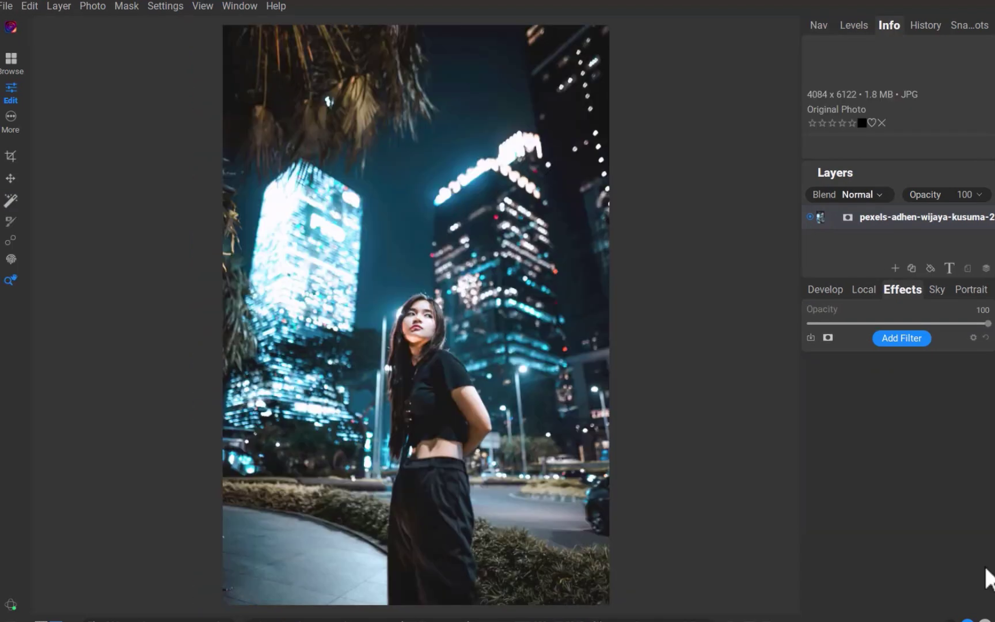
- Mask the woman with the Masking Brush and apply an inverted Lens Blur at Amount 65
left_click(10, 200)
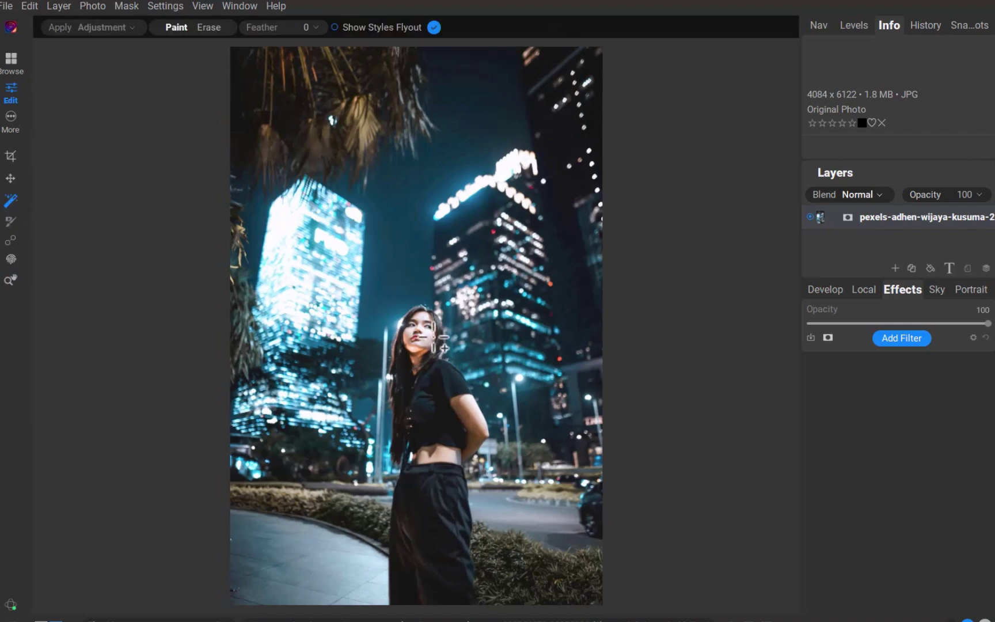
left_click_drag(419, 311, 411, 474)
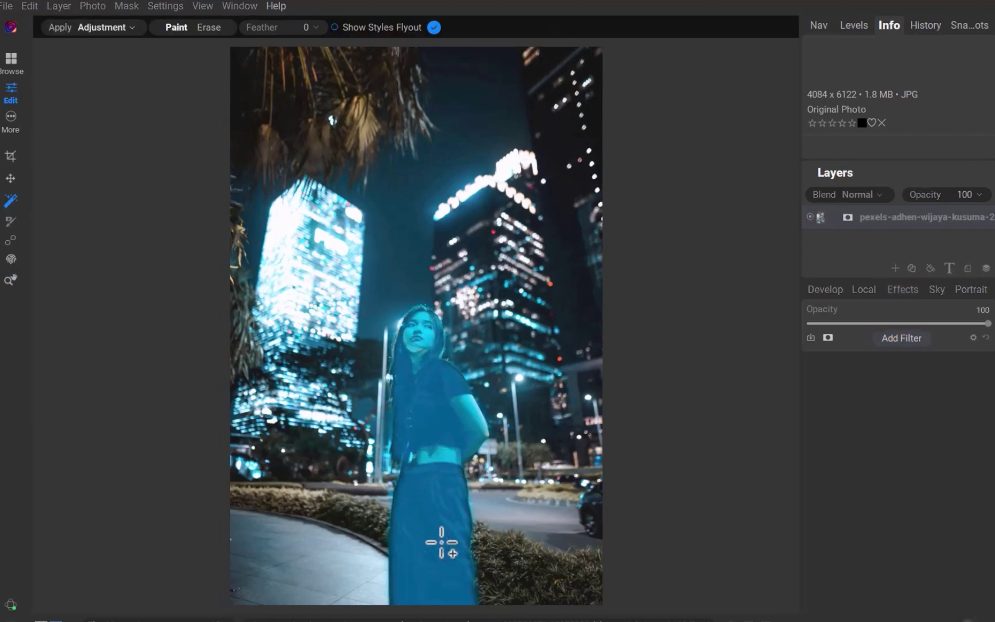
left_click(487, 238)
left_click(851, 371)
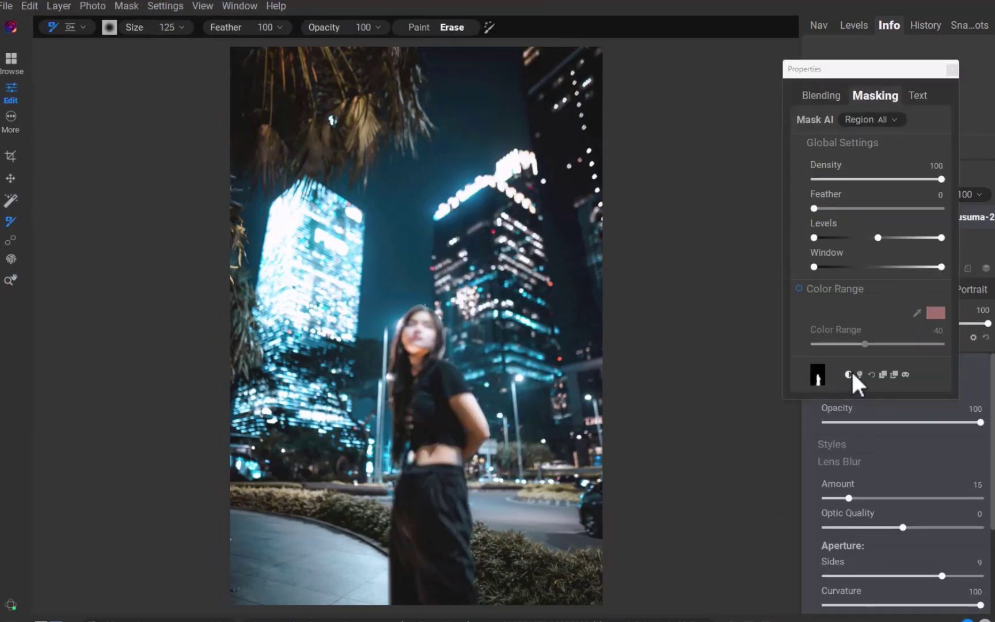
left_click(953, 69)
left_click_drag(849, 498, 925, 499)
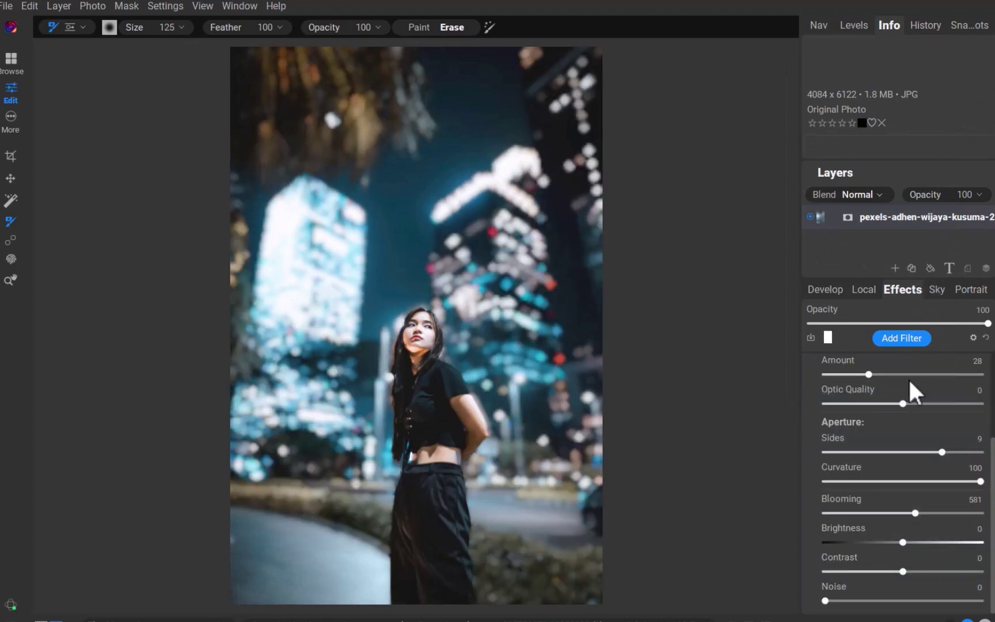
- Lower Lens Blur Amount to 28 and view the mask as the woman's black silhouette
scroll(910, 389, "up", 3)
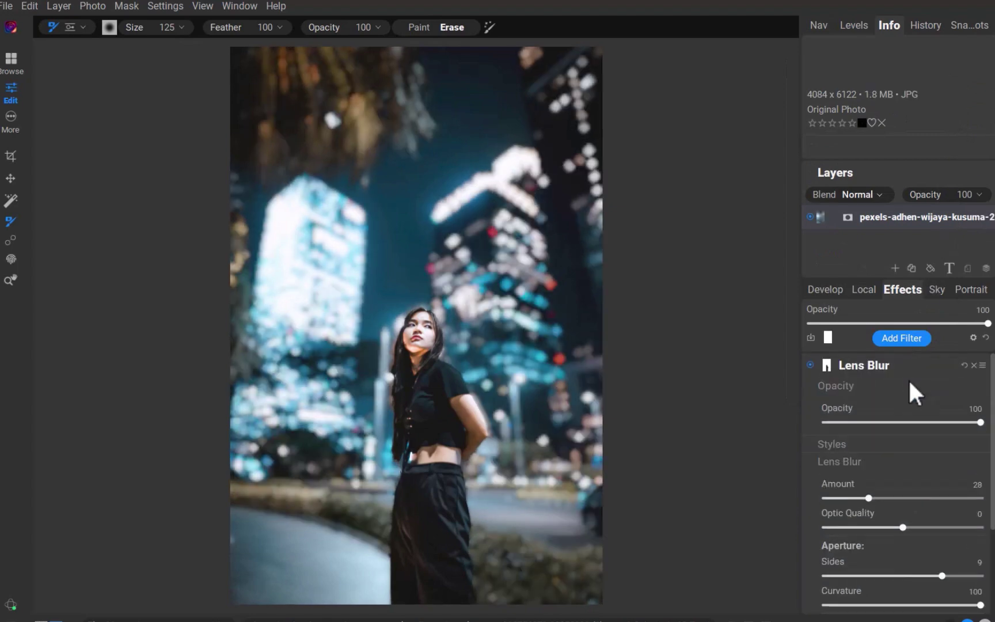
double_click(827, 365)
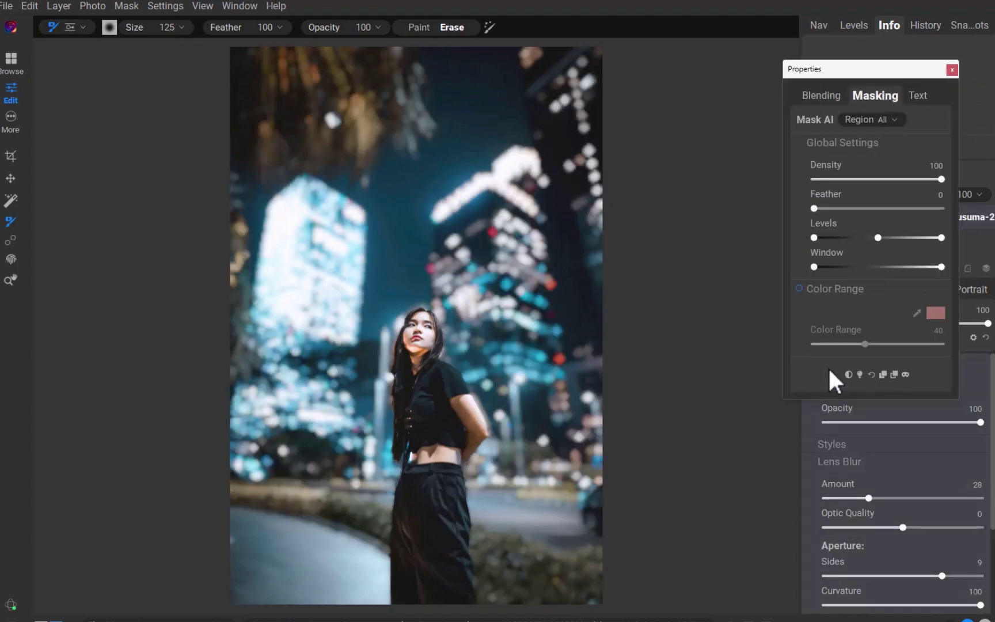
left_click(906, 376)
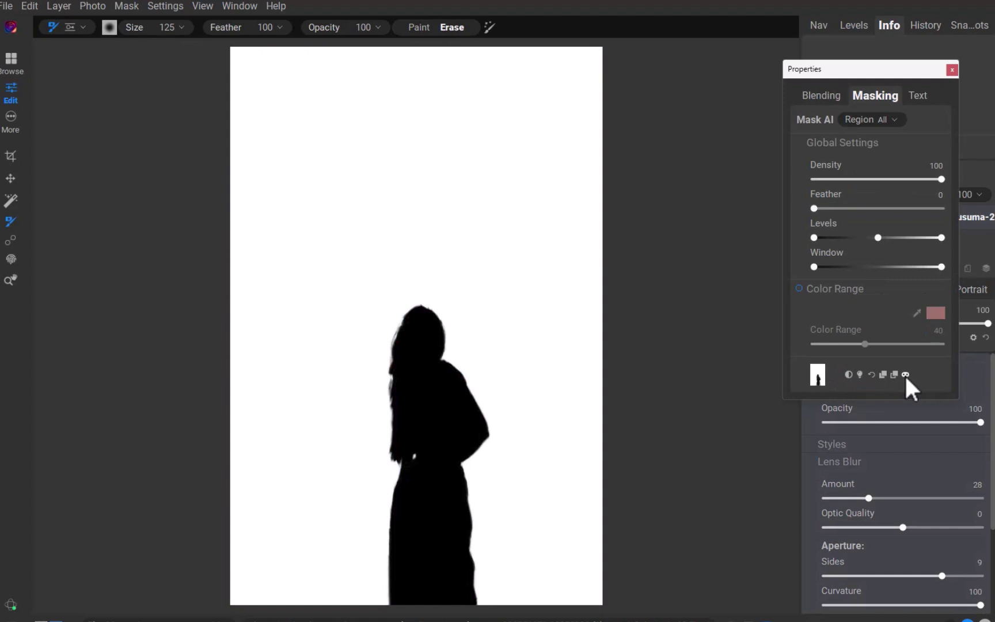
left_click(83, 27)
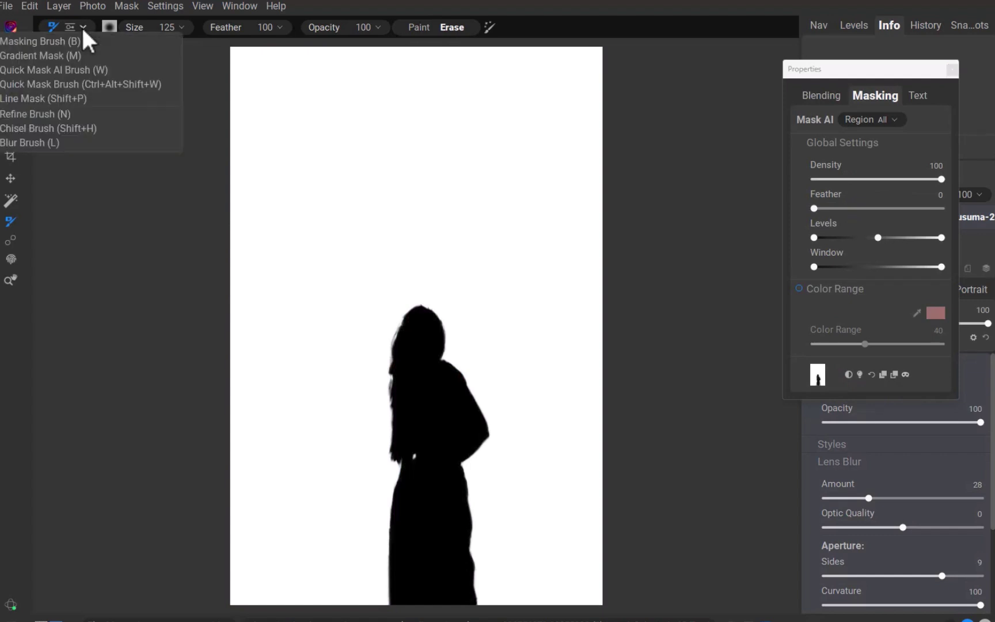
- Add a Linear Top gradient to the mask so the blur fades toward a sharp foreground
left_click(71, 56)
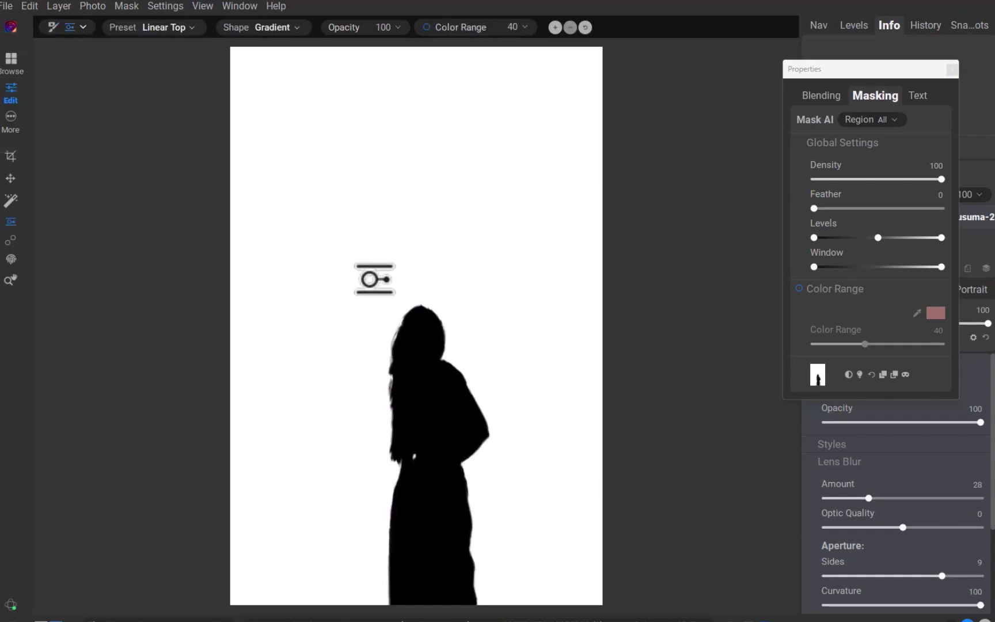
mouse_move(362, 200)
left_mouse_down()
mouse_move(360, 342)
mouse_move(387, 291)
mouse_move(342, 296)
mouse_move(342, 320)
mouse_move(320, 314)
mouse_move(369, 276)
left_mouse_up()
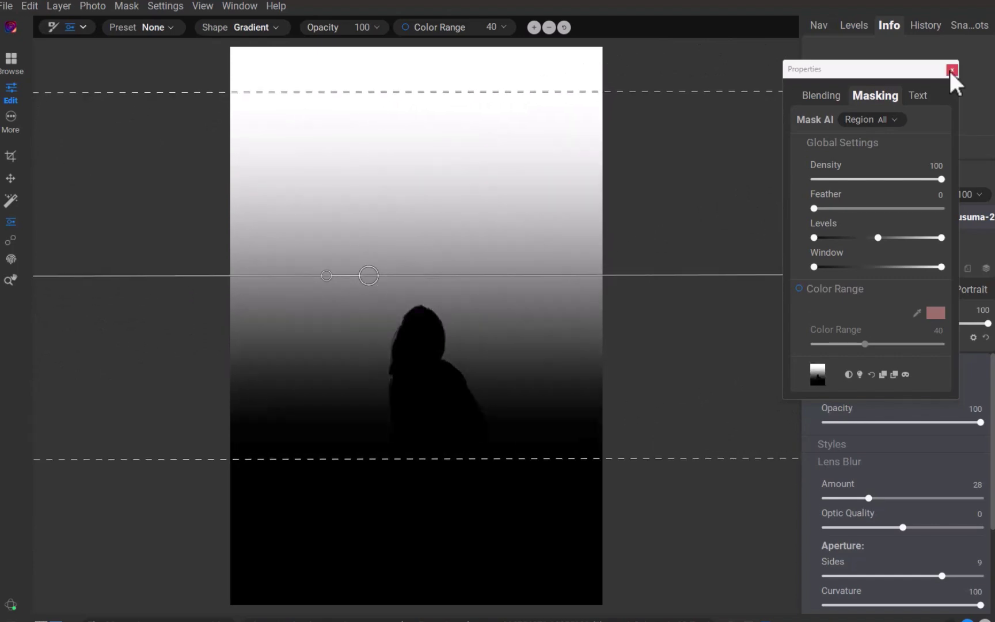
left_click(905, 376)
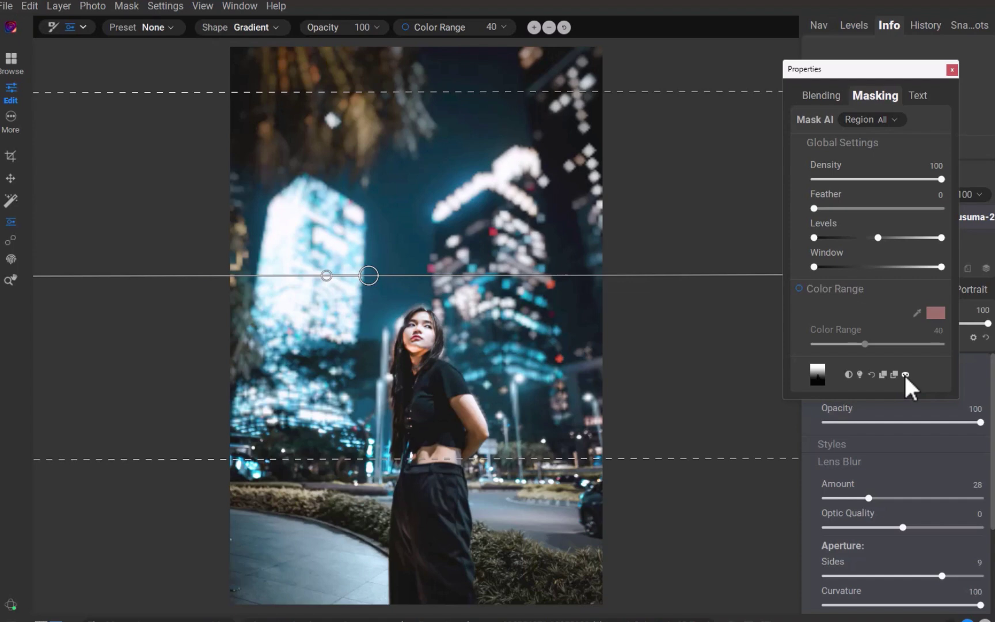